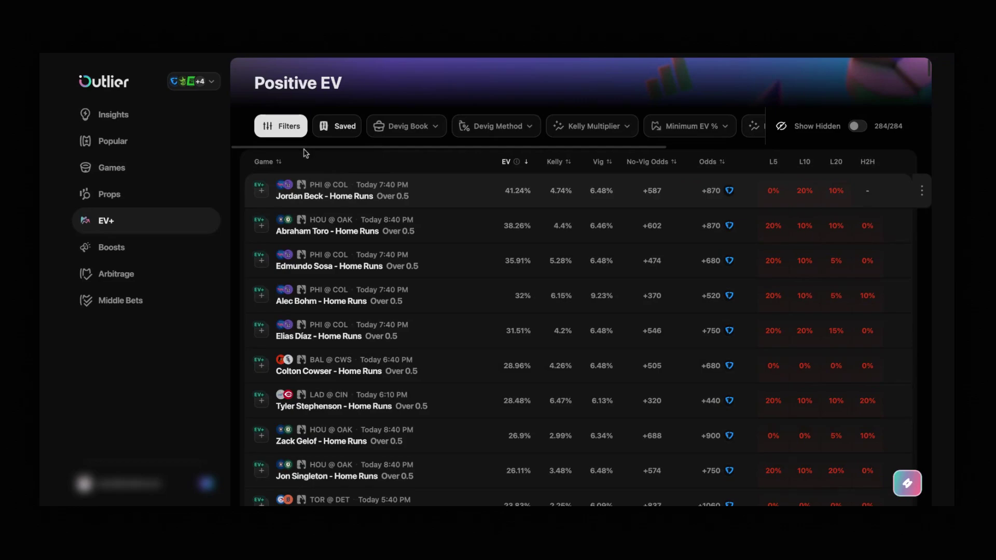
# - Set the devig book to FanDuel and the devig method to Multiplicative (Default)
pyautogui.click(294, 134)
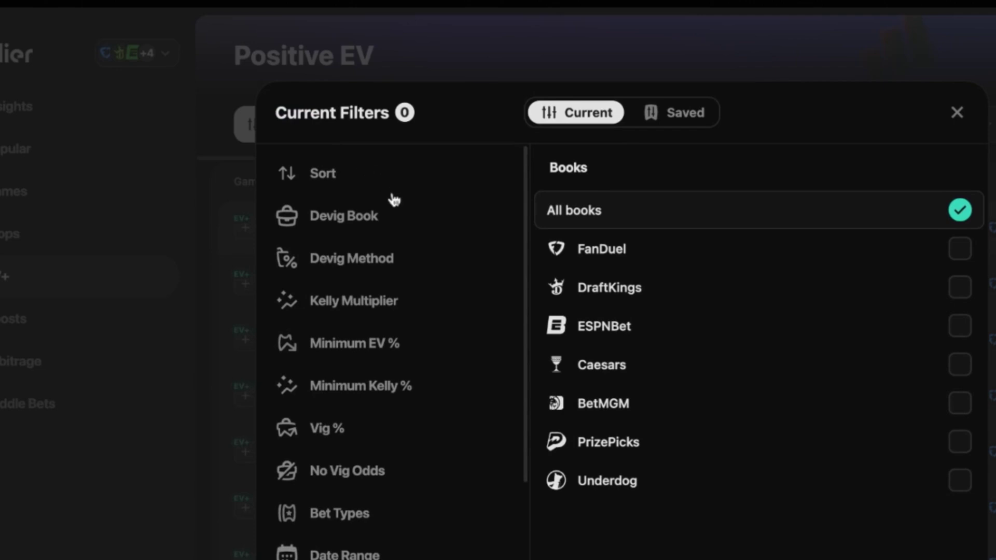
pyautogui.click(374, 221)
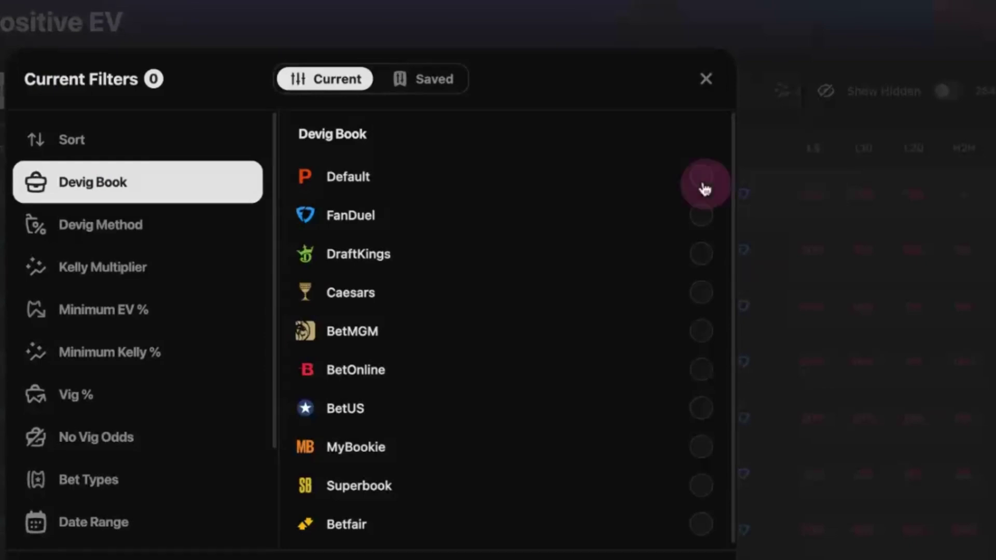
pyautogui.click(703, 177)
pyautogui.click(702, 216)
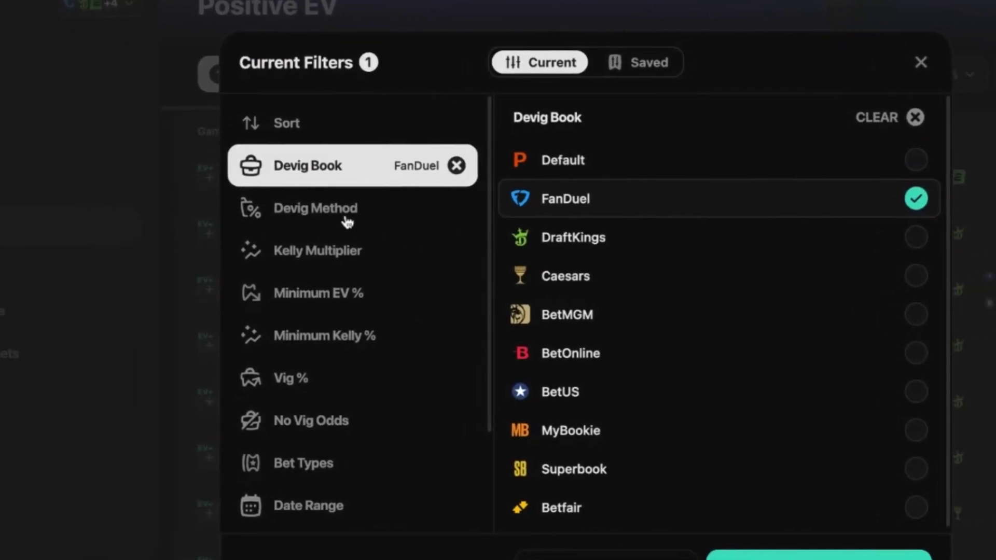
pyautogui.click(347, 223)
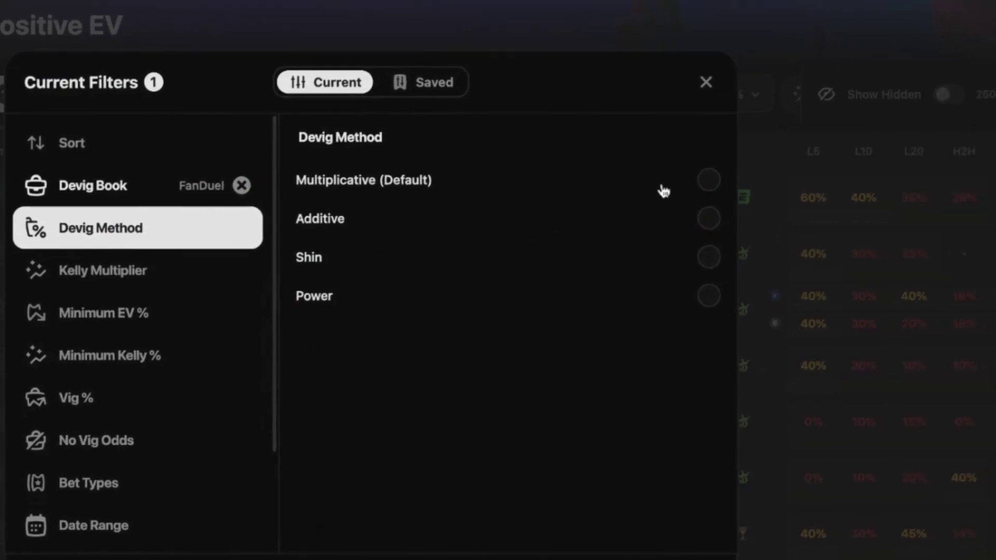
pyautogui.click(710, 186)
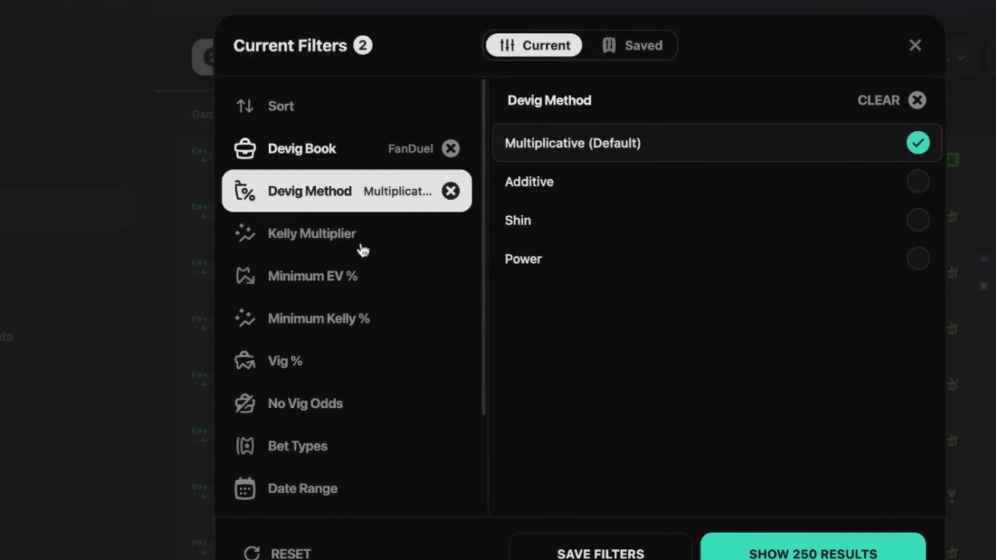
# - Set the Kelly multiplier to Full and both minimum EV and minimum Kelly to 2.5%
pyautogui.click(357, 248)
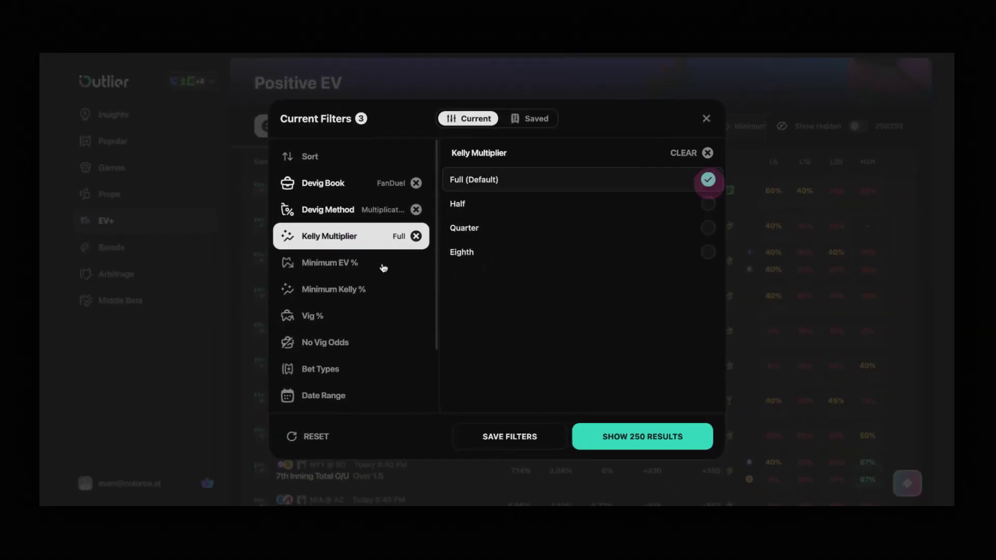
pyautogui.click(383, 268)
pyautogui.moveTo(452, 232); pyautogui.dragTo(496, 233)
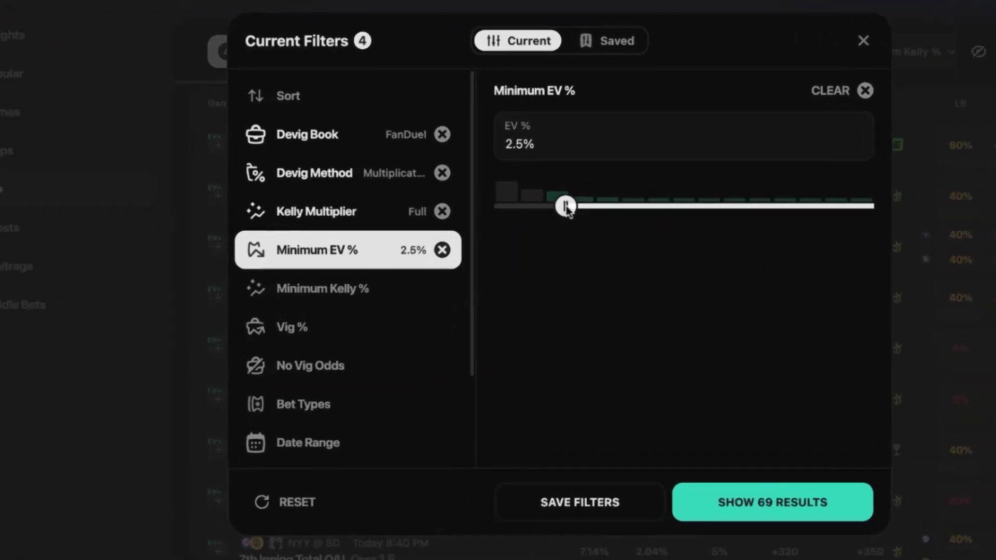
pyautogui.click(353, 289)
pyautogui.moveTo(566, 206)
pyautogui.mouseDown()
pyautogui.moveTo(496, 206)
pyautogui.moveTo(607, 201)
pyautogui.mouseUp()
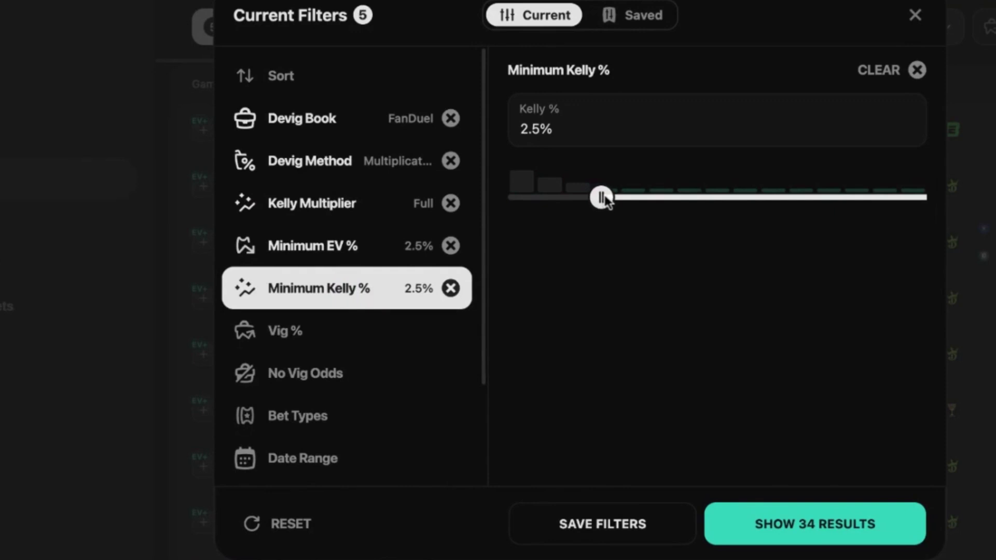
pyautogui.click(344, 336)
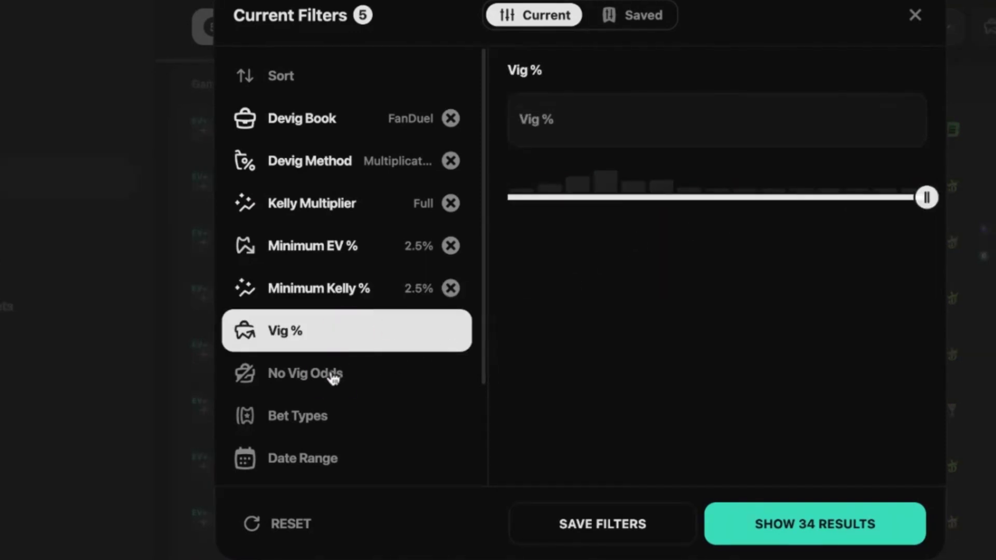
# - Limit the bet types to Gamelines and Player props
pyautogui.click(325, 427)
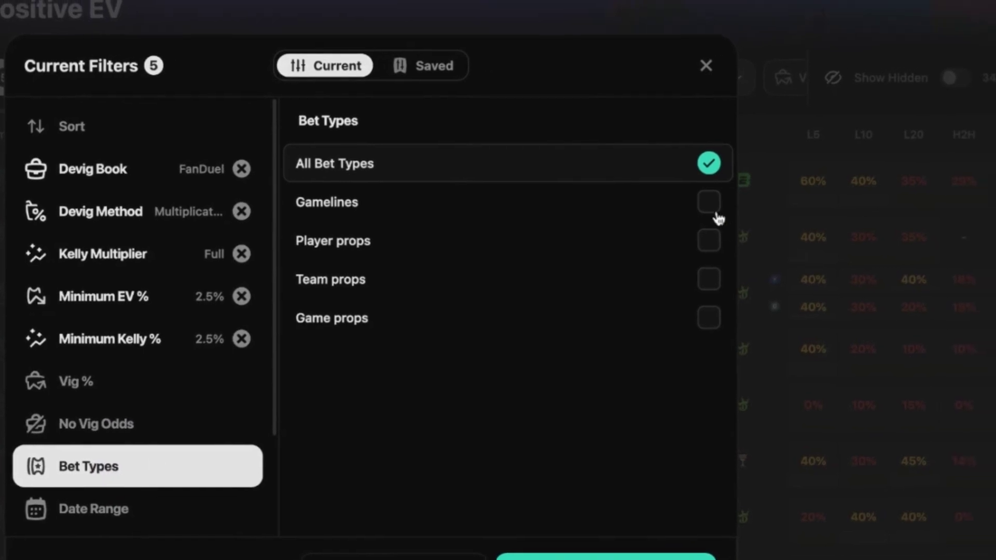
pyautogui.click(709, 204)
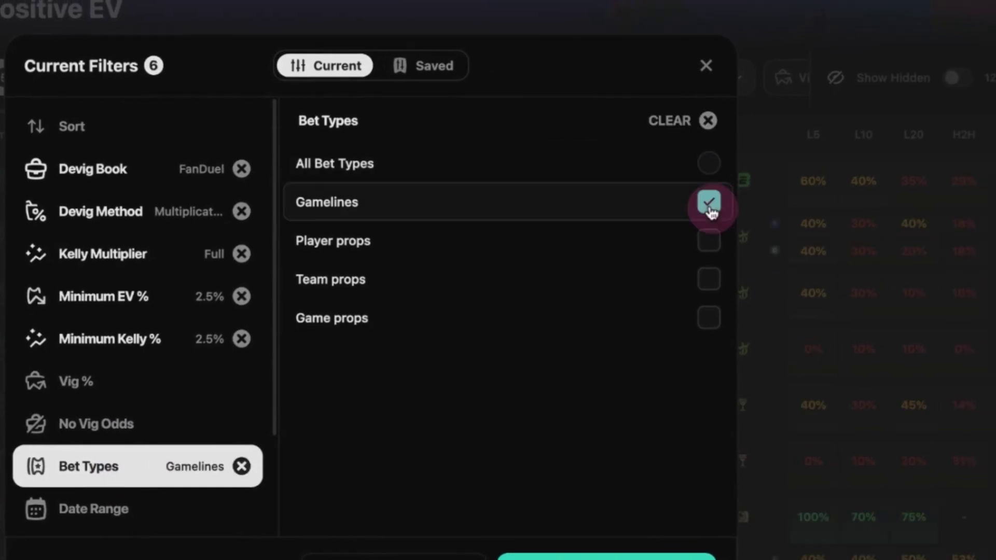
pyautogui.click(708, 241)
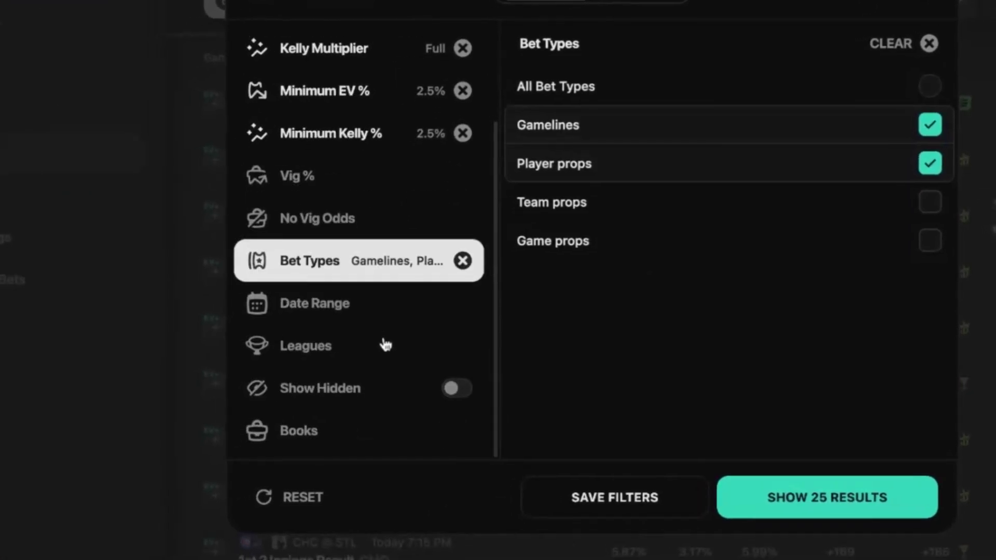
# - Limit the leagues to MLB and NBA
pyautogui.click(341, 345)
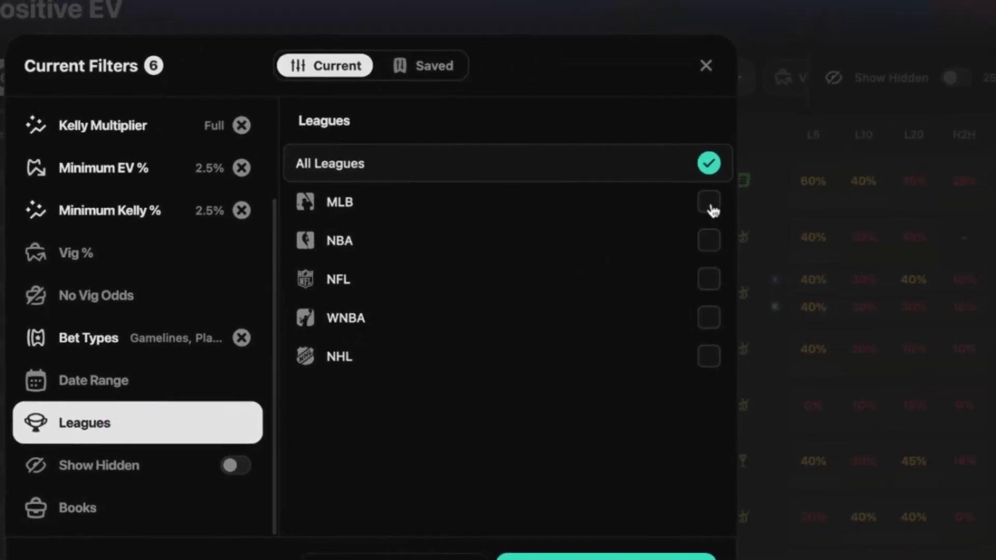
pyautogui.click(709, 205)
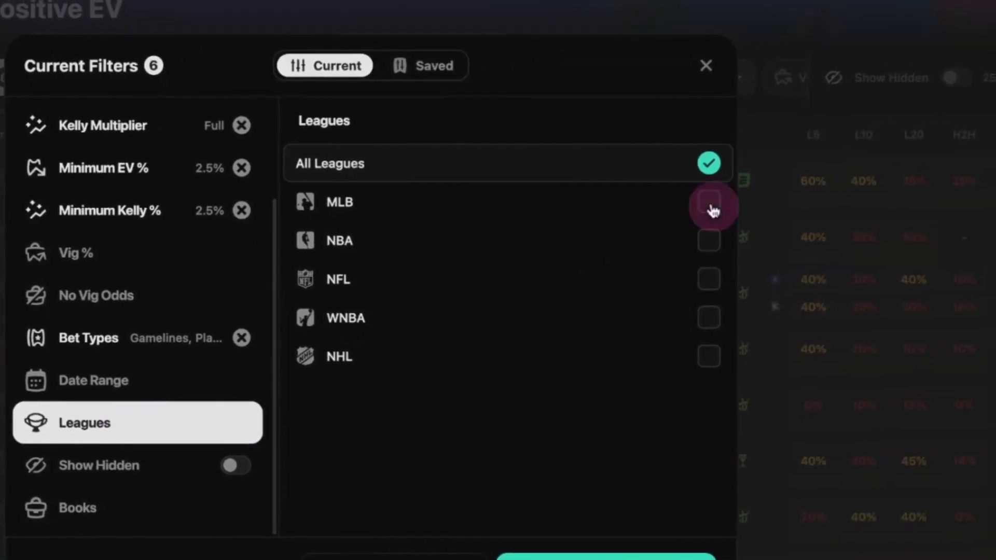
pyautogui.click(710, 242)
pyautogui.click(323, 403)
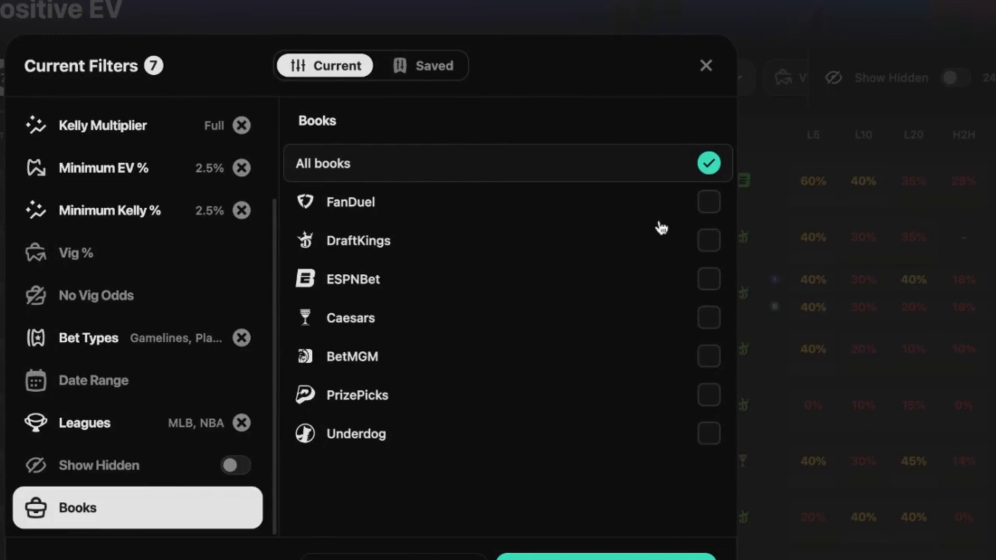
# - Include only the FanDuel, DraftKings, ESPNBet, Caesars and BetMGM books
pyautogui.click(708, 203)
pyautogui.click(709, 243)
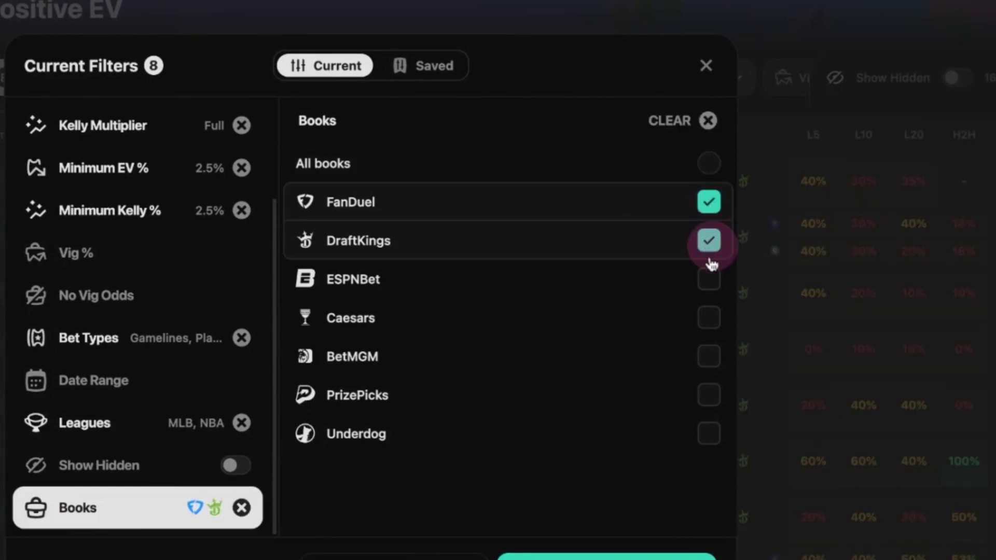
pyautogui.click(708, 279)
pyautogui.click(709, 318)
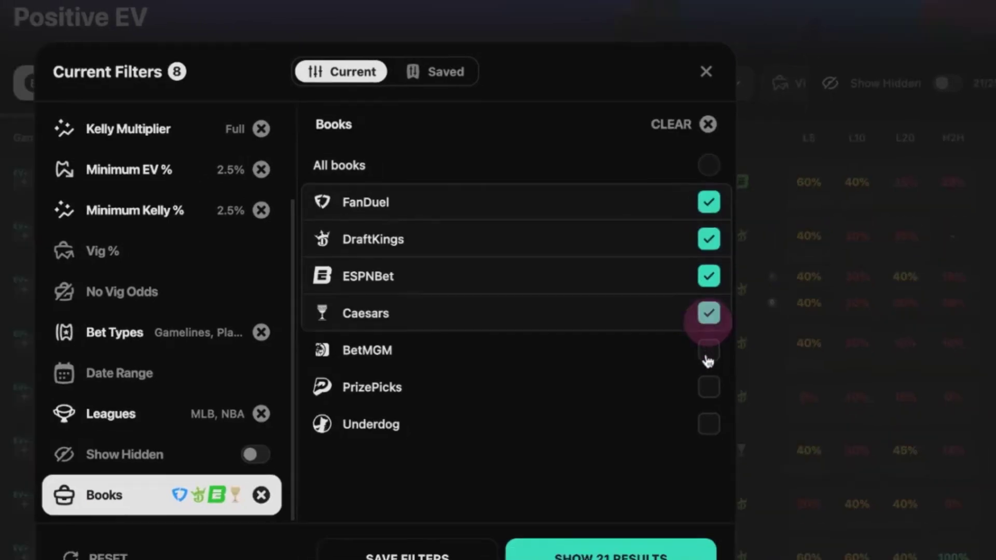
pyautogui.click(709, 351)
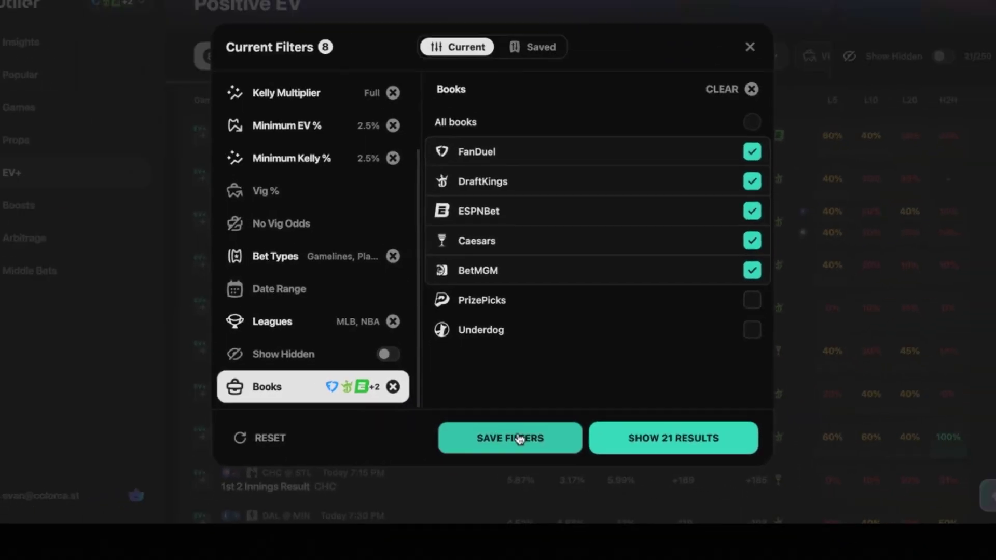
# - Save the current filters under the name 'MLB + NBA EV Opportunities'
pyautogui.click(514, 437)
pyautogui.write('MLB +')
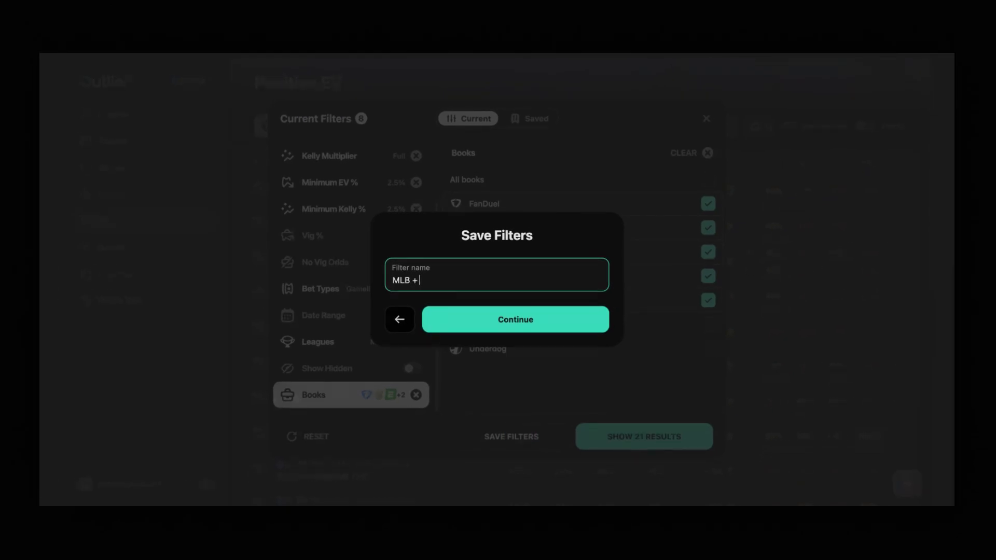
pyautogui.write('NBA EV Opportun')
pyautogui.write('ities')
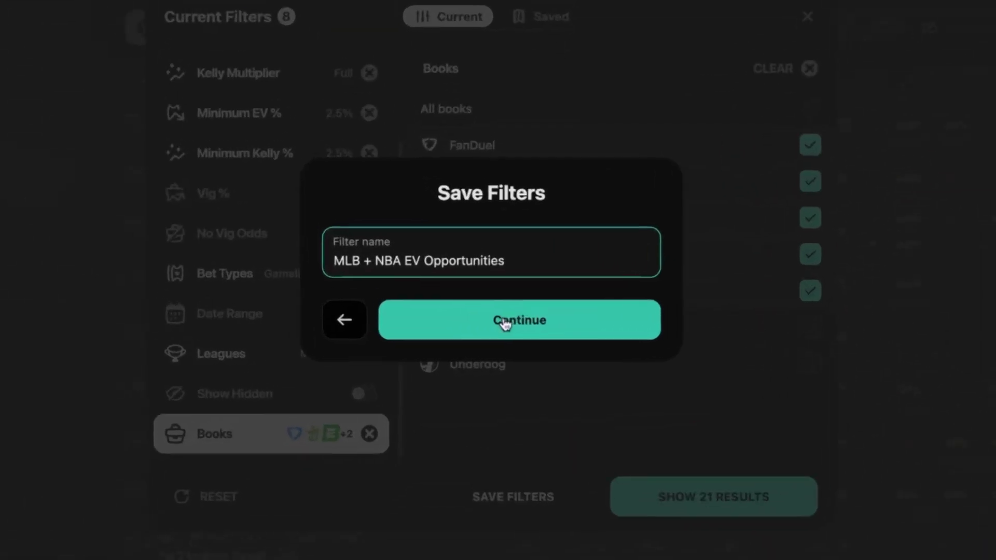
pyautogui.click(506, 319)
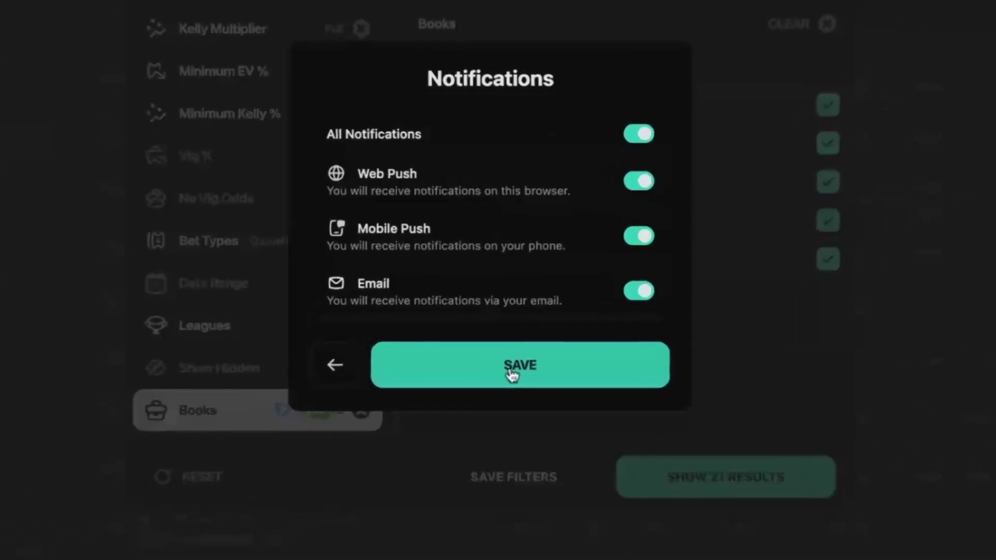
# - Confirm the save in the Notifications dialog with all notifications enabled
pyautogui.click(513, 368)
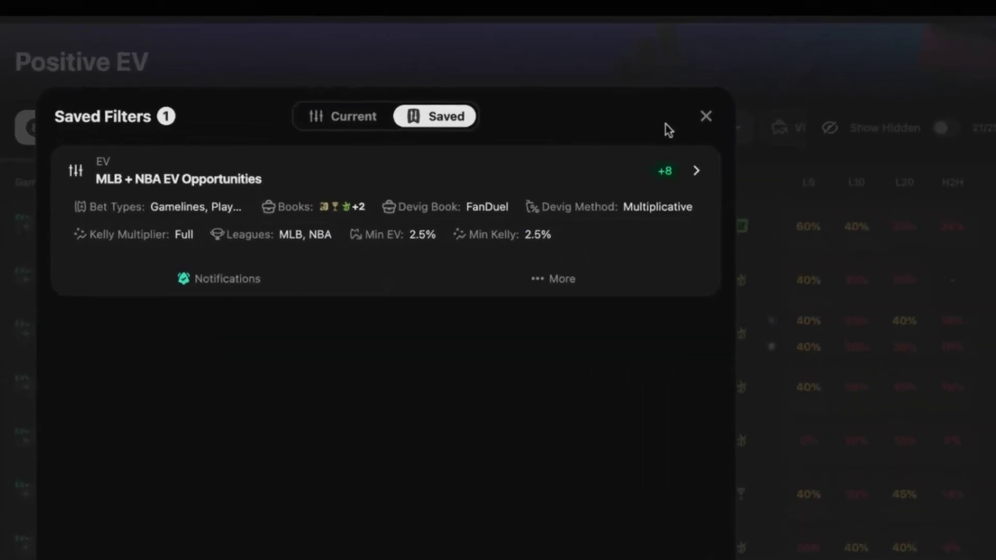
# - Apply the saved 'MLB + NBA EV Opportunities' filter set from the Saved filters list
pyautogui.click(706, 118)
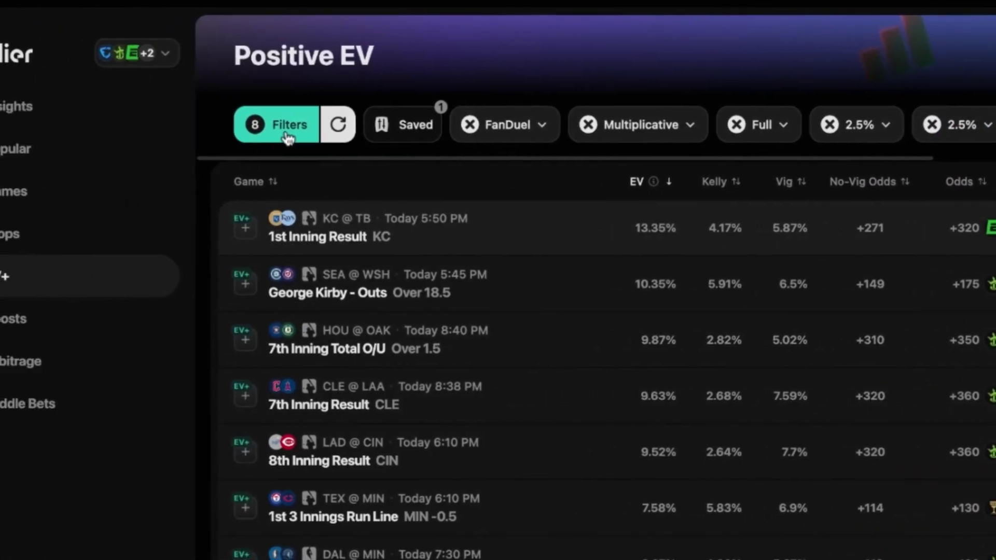
pyautogui.click(284, 125)
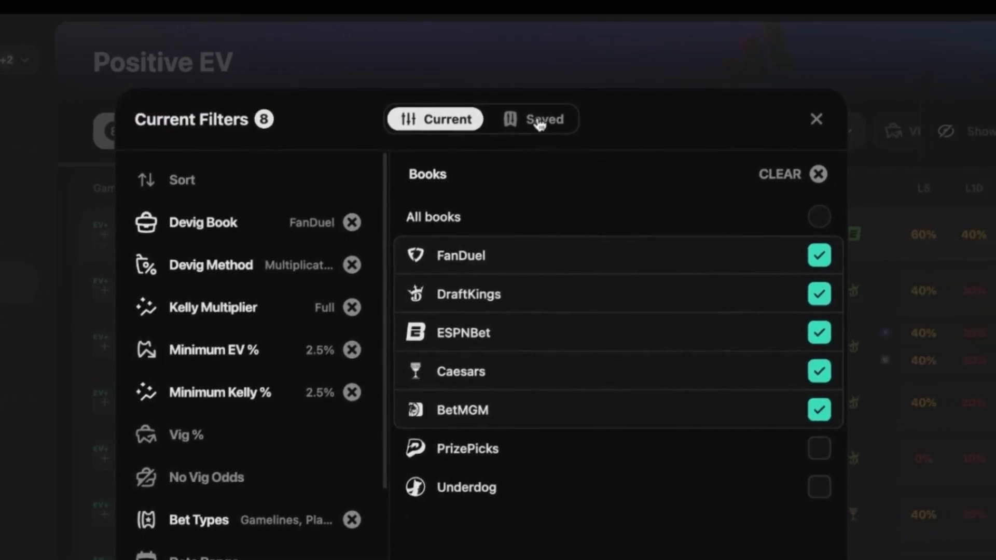
pyautogui.click(537, 122)
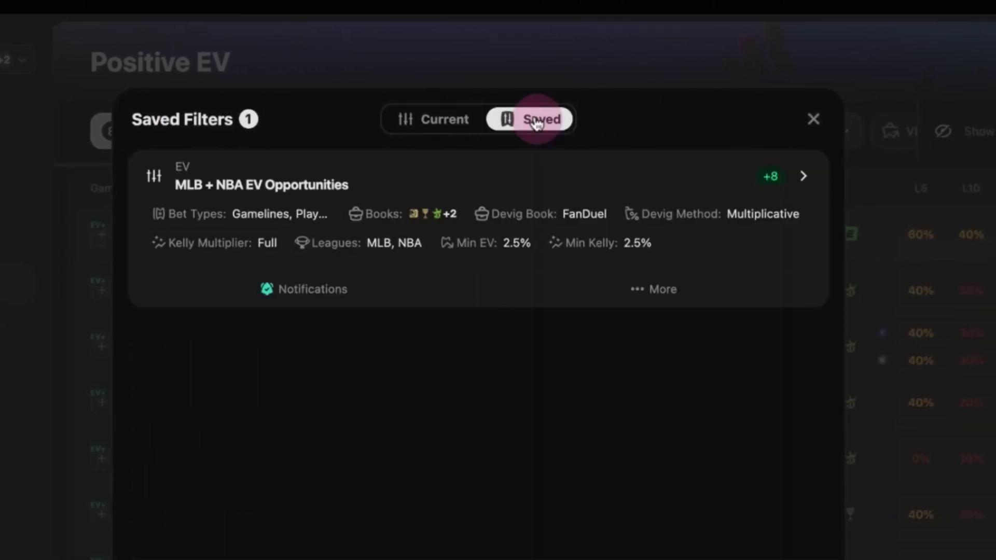
pyautogui.click(804, 182)
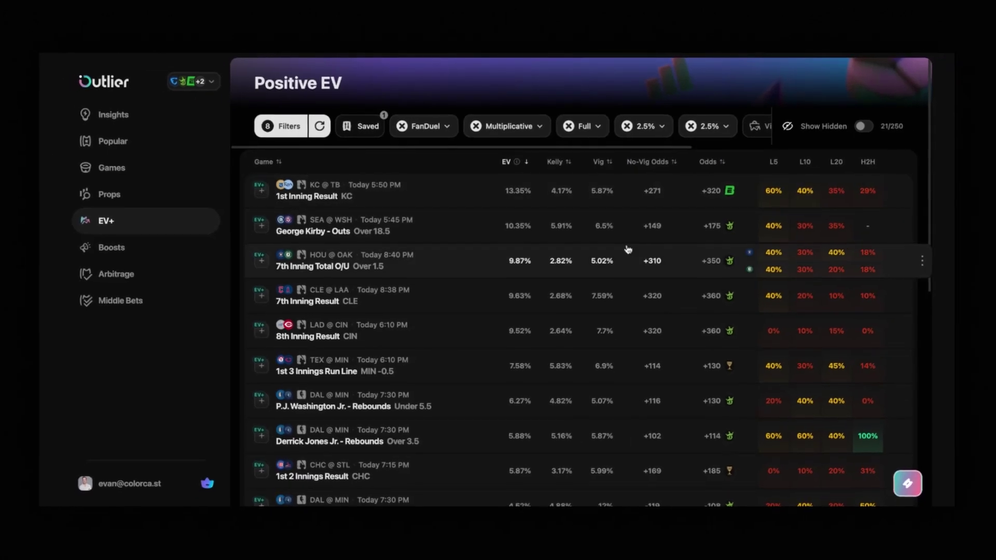